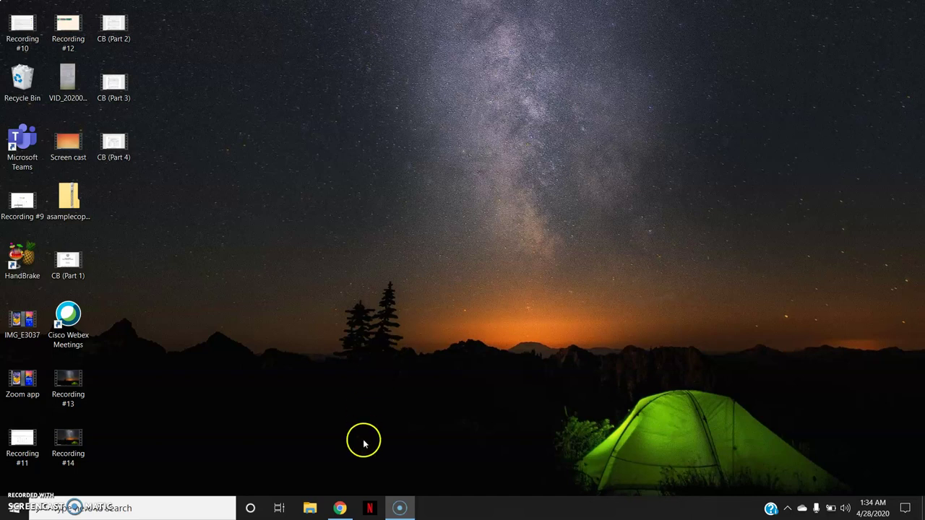
# Sign in to Gmail with the school account and its password to reach the inbox.
pyautogui.moveTo(344, 510)
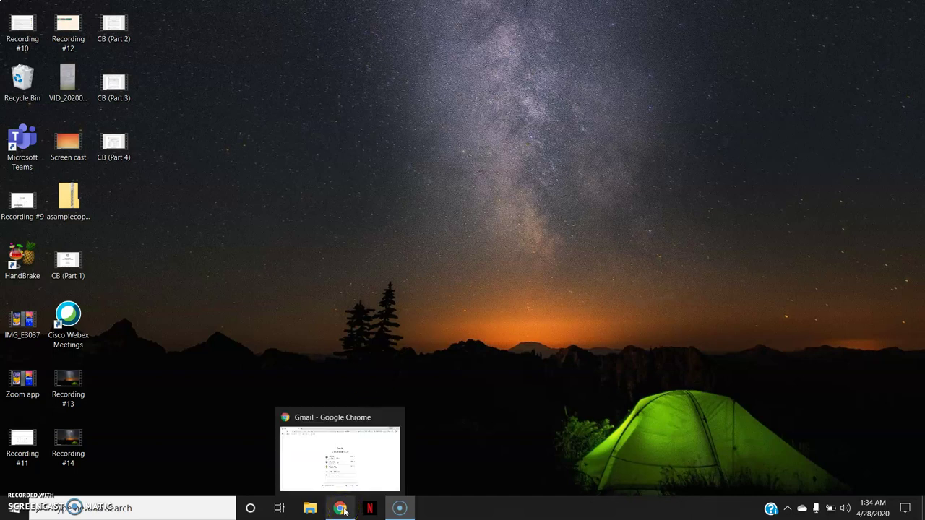
pyautogui.click(352, 452)
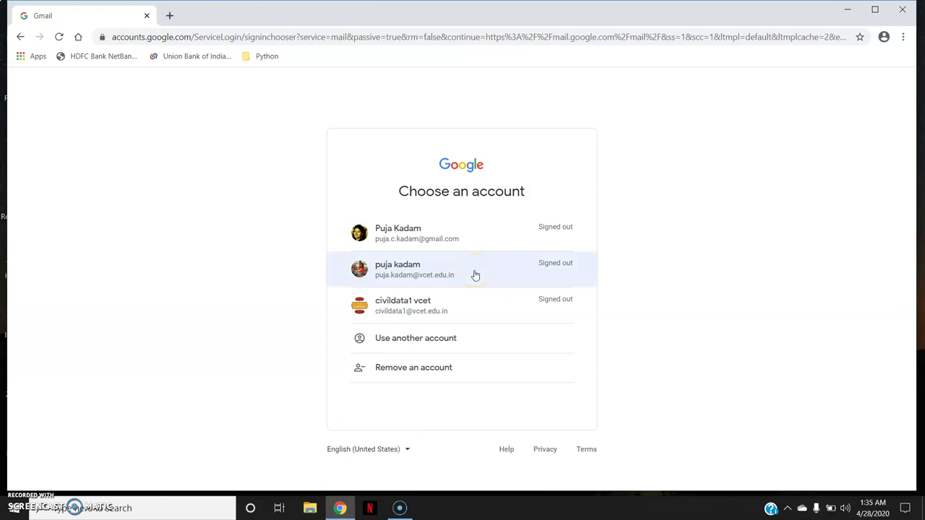
pyautogui.click(476, 276)
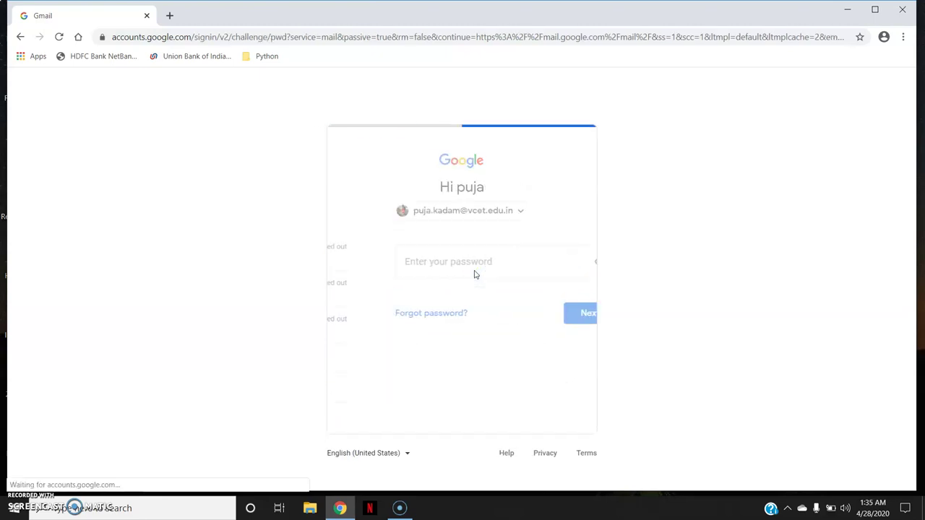
pyautogui.write('••')
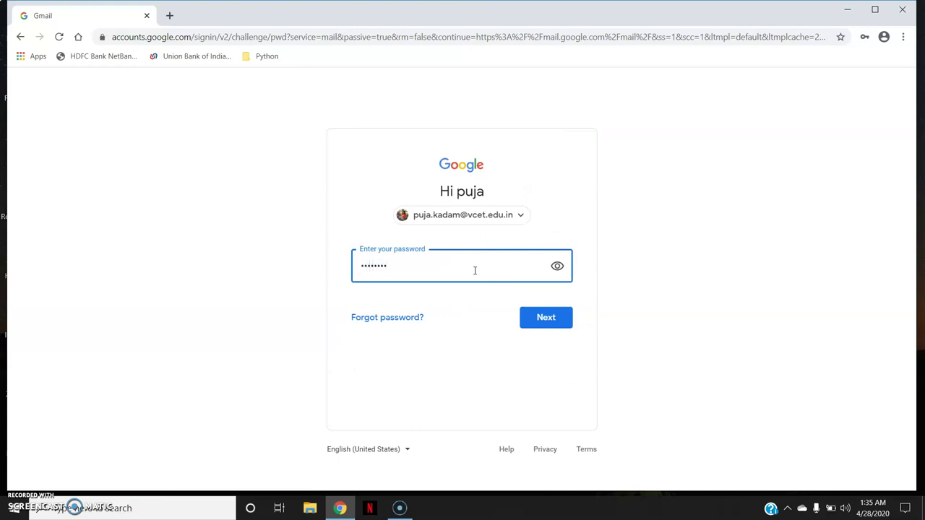
pyautogui.press('Return')
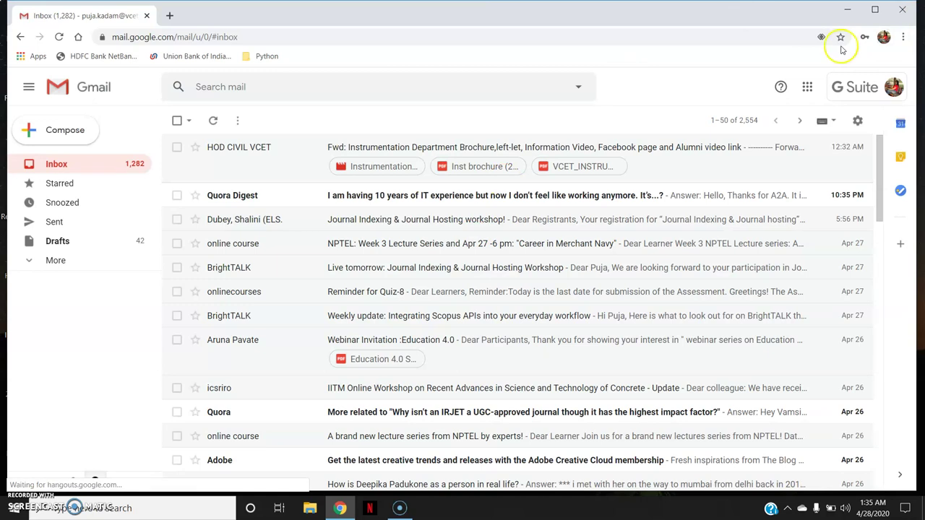
# Launch Google Meet from Gmail's Google apps grid, opening its home page in a new tab.
pyautogui.click(808, 88)
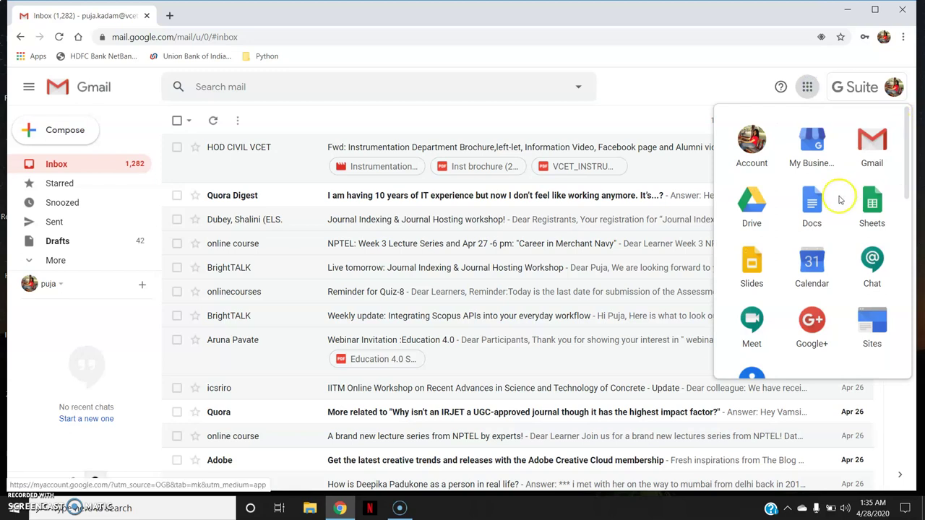
pyautogui.click(744, 330)
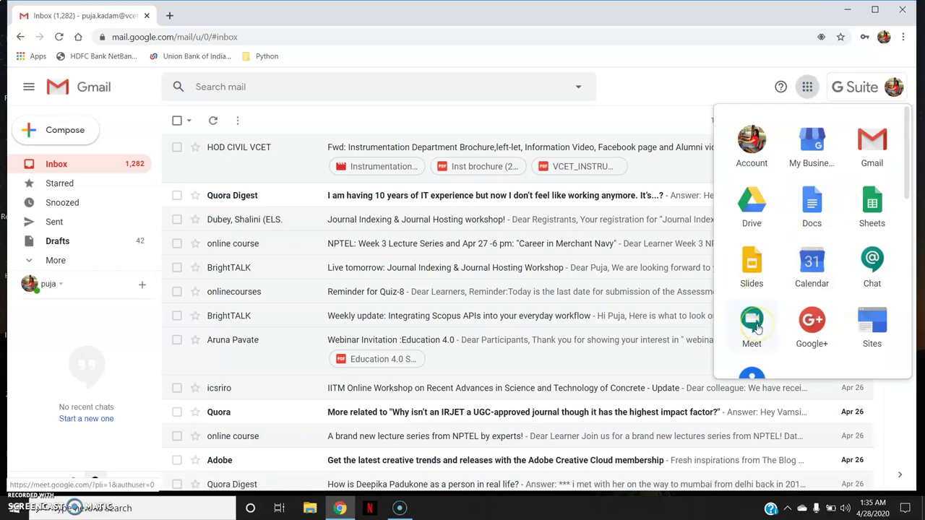
pyautogui.click(757, 327)
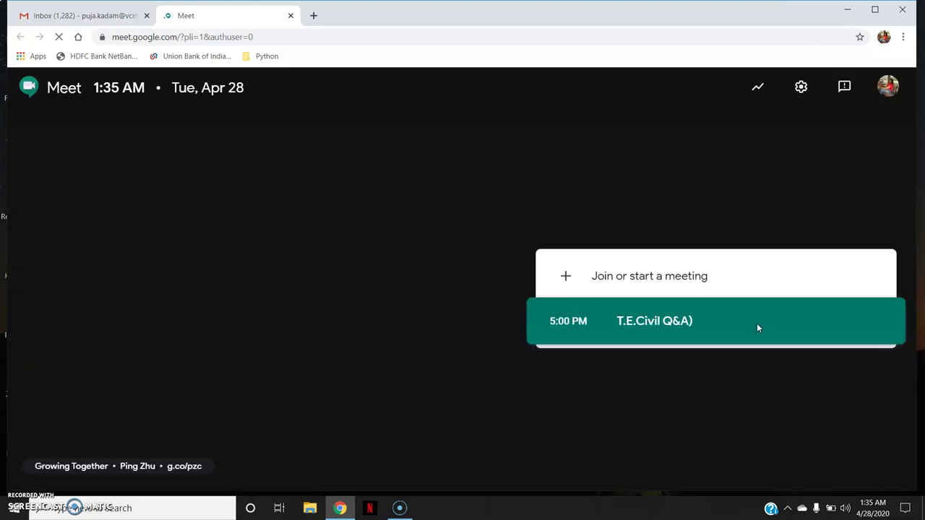
pyautogui.click(680, 288)
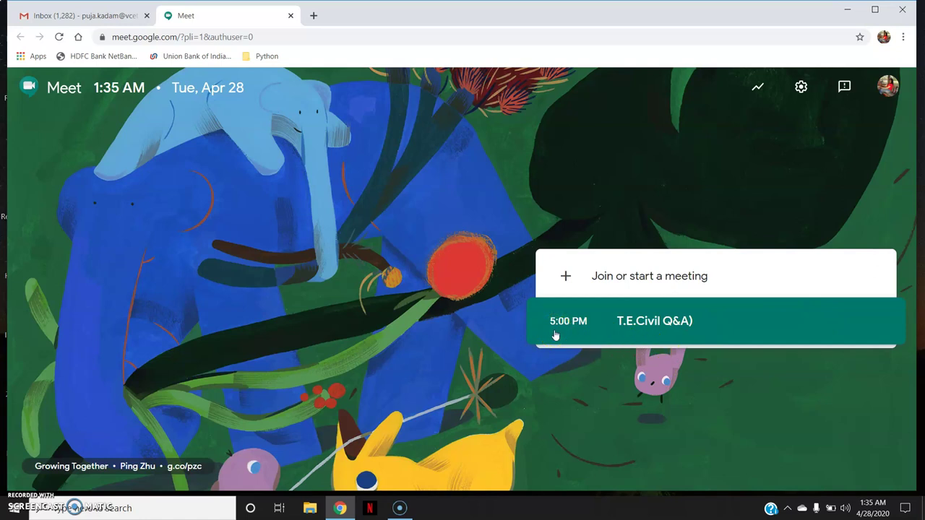
# Return to Gmail and launch Google Calendar, showing the week of 26 April – 2 May 2020.
pyautogui.click(96, 17)
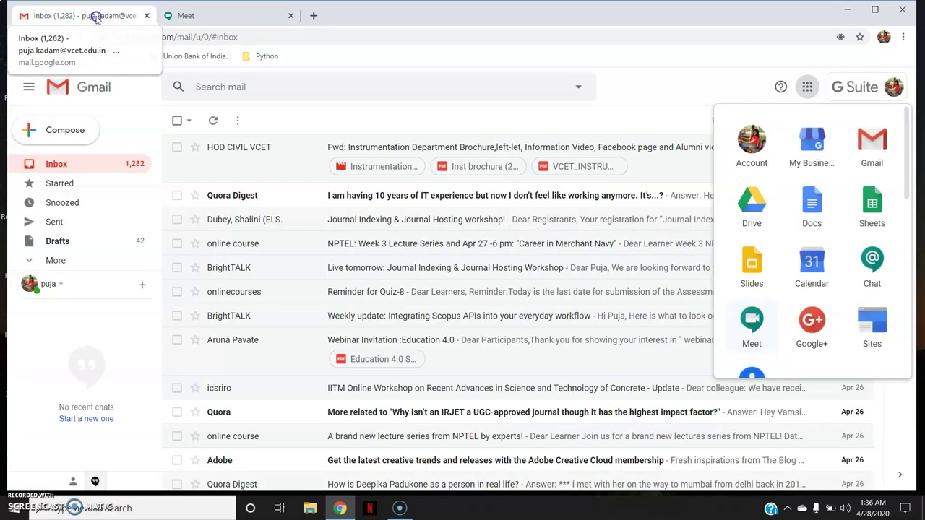
pyautogui.click(815, 92)
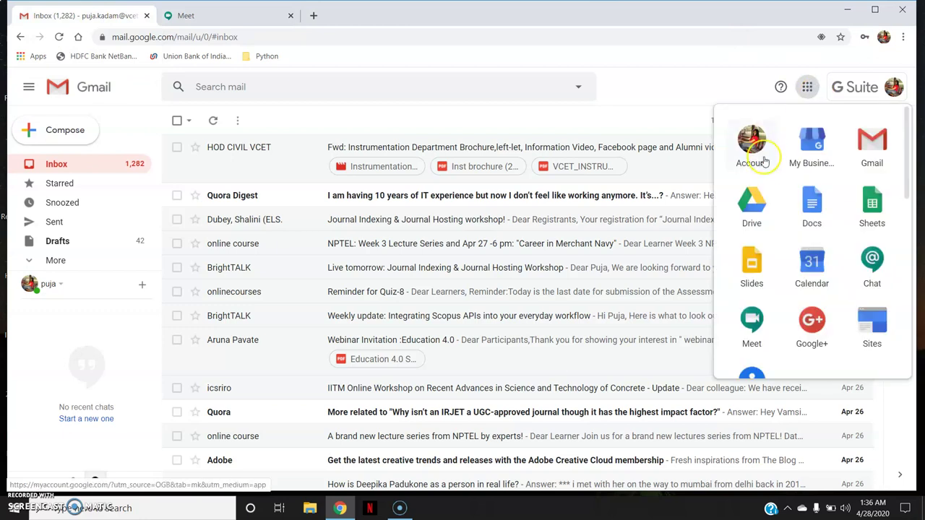
pyautogui.click(819, 261)
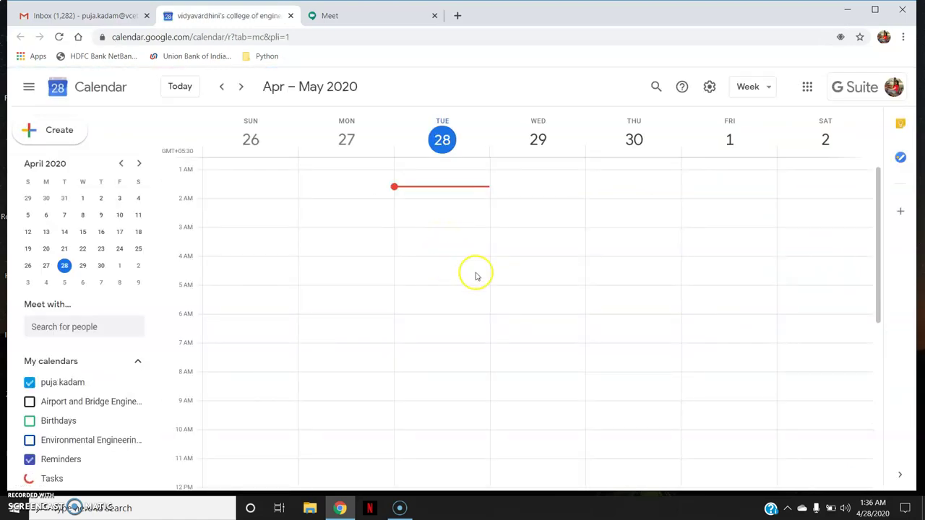
# Save a 'hod meeting with faculties' event on Tue 28 Apr, 5:30–6:30am, with Google Meet conferencing.
pyautogui.click(457, 300)
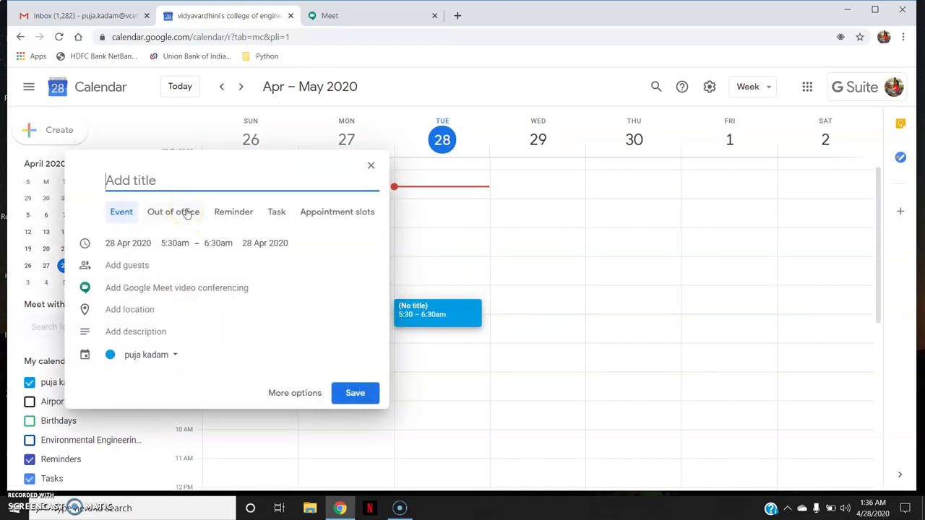
pyautogui.write('hod meeting with faculties')
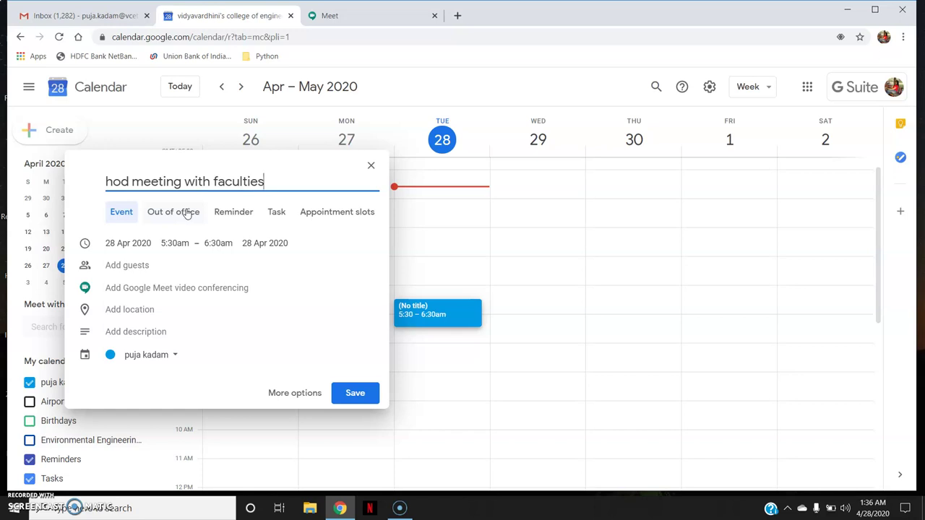
pyautogui.click(175, 243)
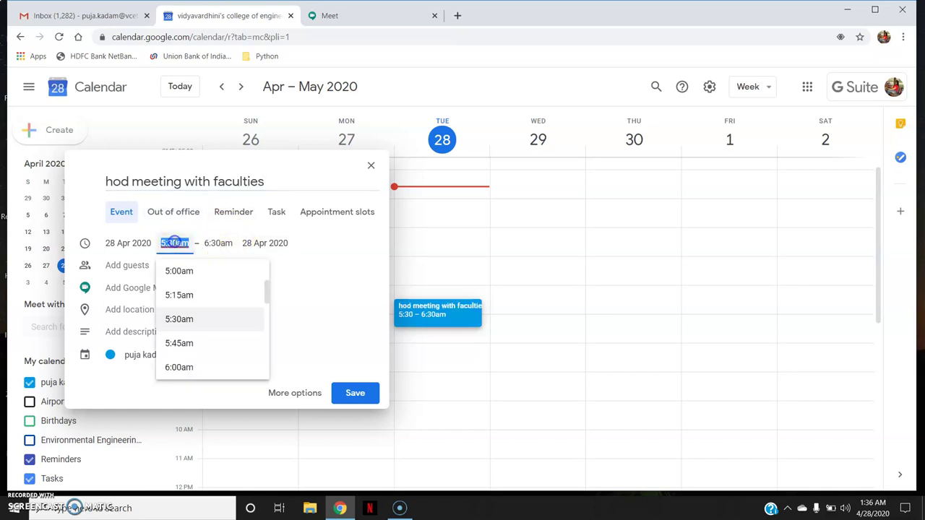
pyautogui.click(124, 243)
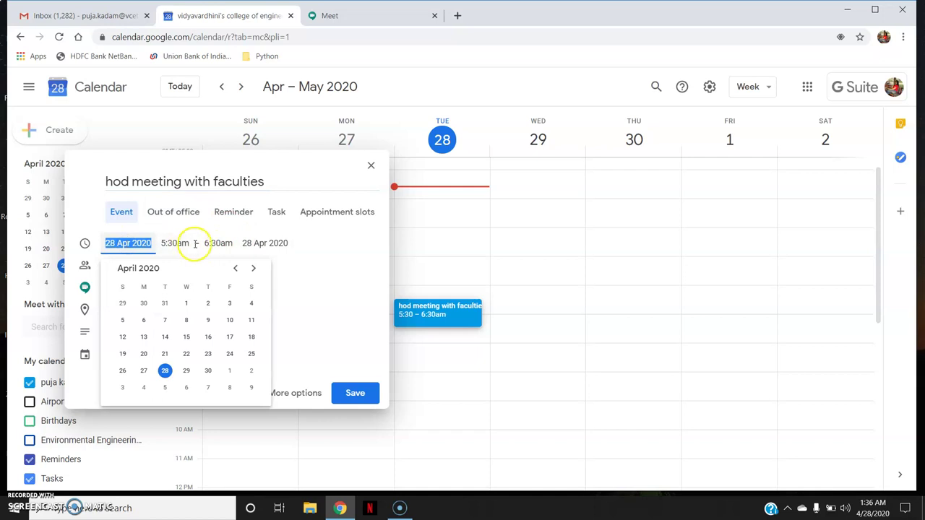
pyautogui.click(312, 265)
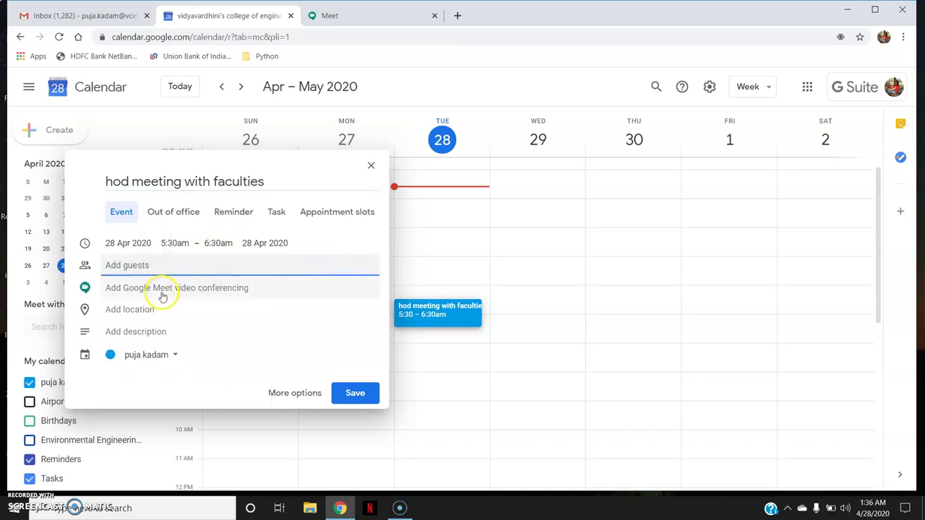
pyautogui.click(164, 289)
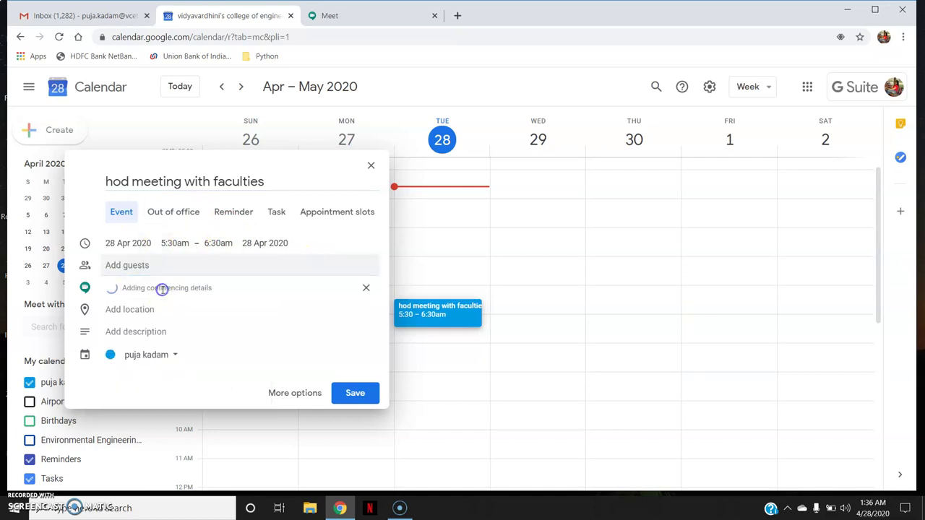
pyautogui.click(361, 412)
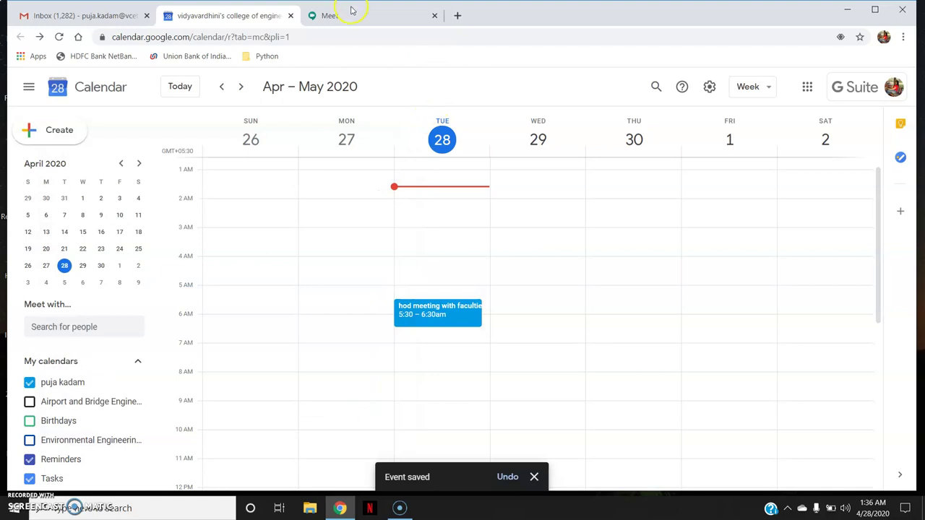
pyautogui.click(354, 17)
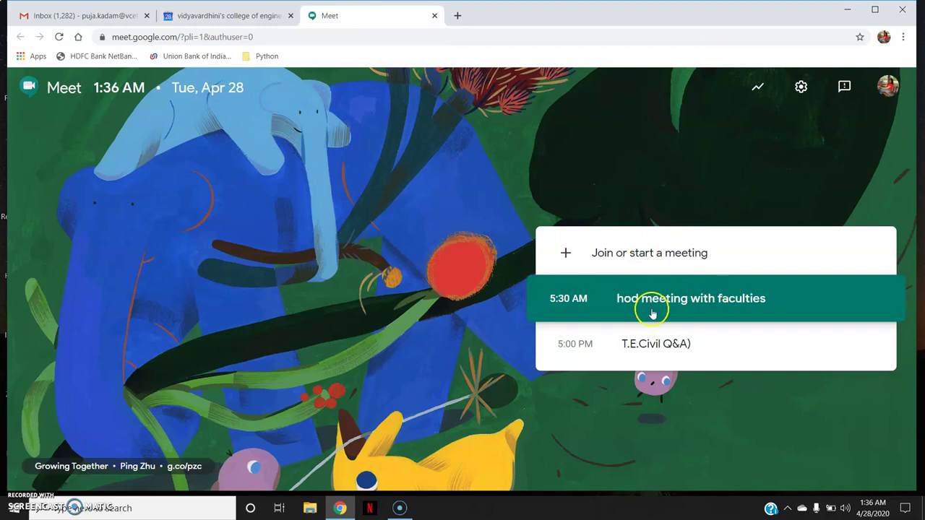
pyautogui.click(671, 299)
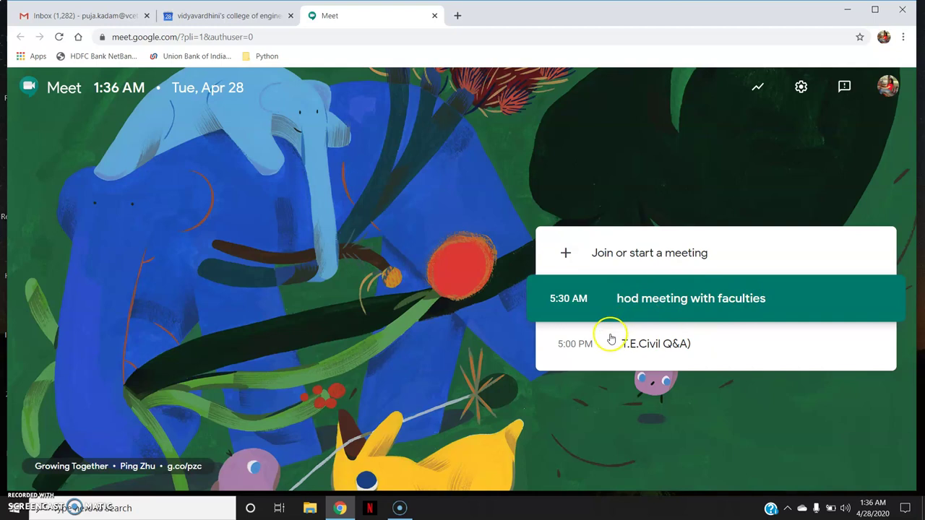
pyautogui.click(696, 385)
pyautogui.click(704, 335)
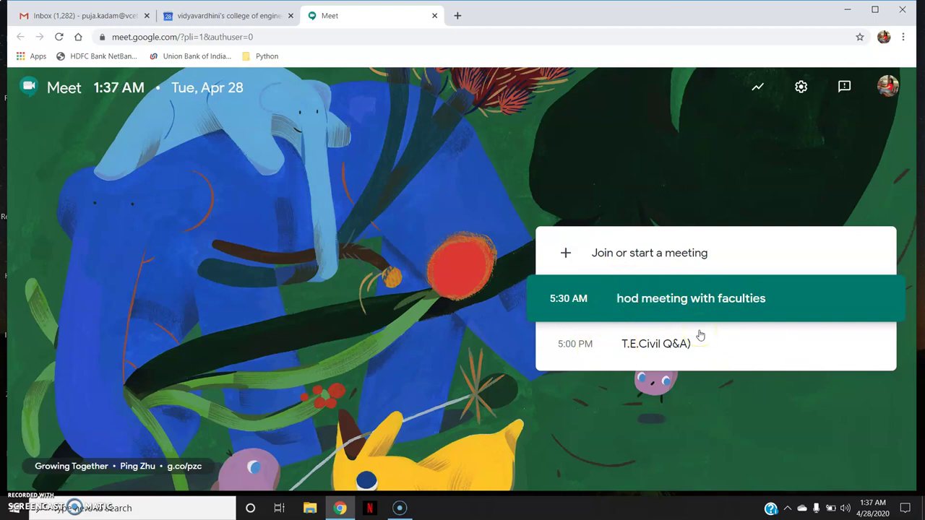
pyautogui.click(275, 36)
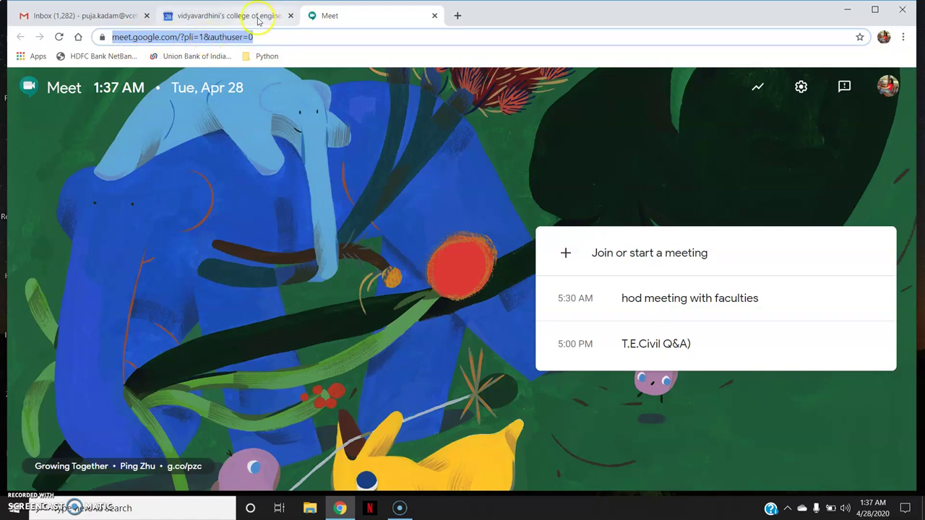
pyautogui.click(258, 17)
pyautogui.click(134, 19)
pyautogui.moveTo(132, 19); pyautogui.dragTo(419, 16)
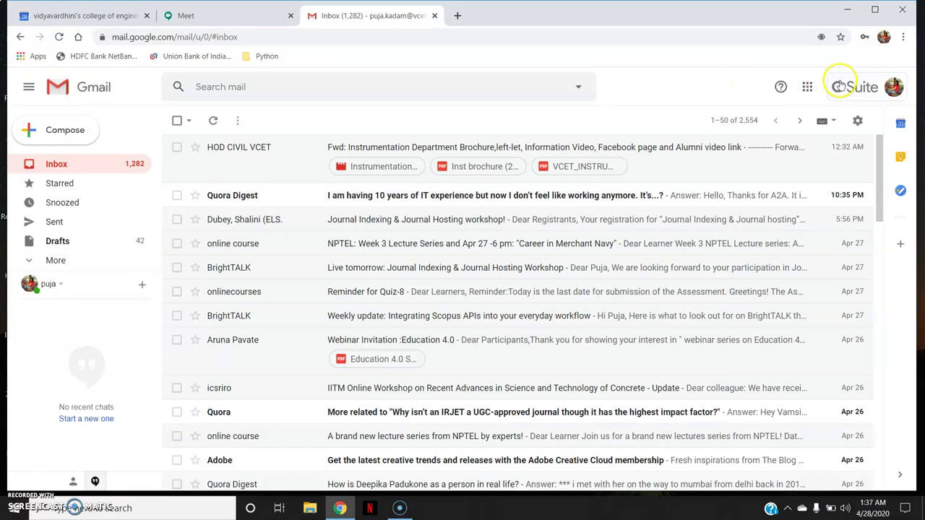
pyautogui.click(807, 87)
pyautogui.click(808, 86)
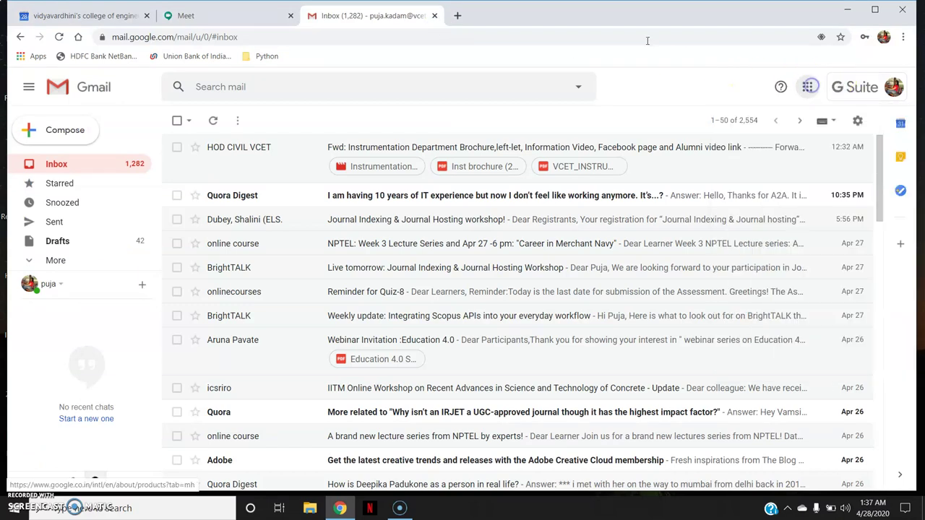
pyautogui.click(227, 16)
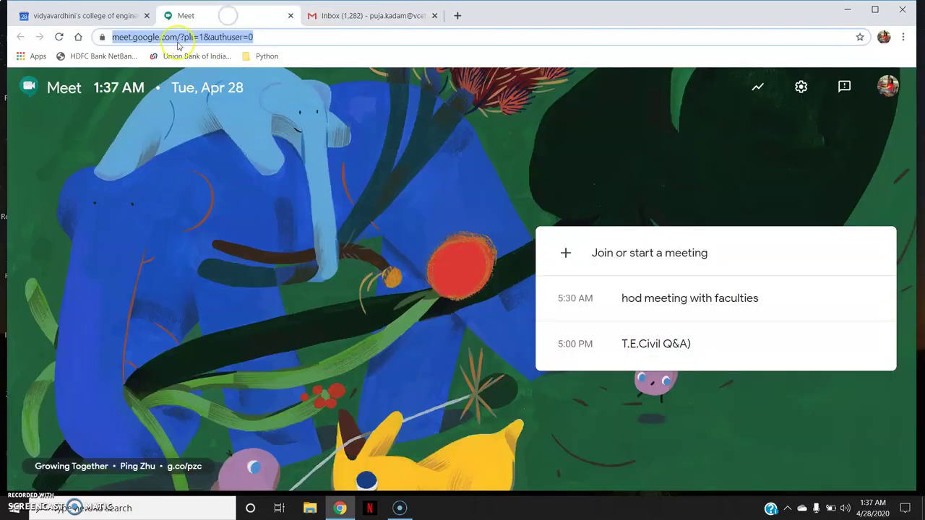
pyautogui.click(279, 37)
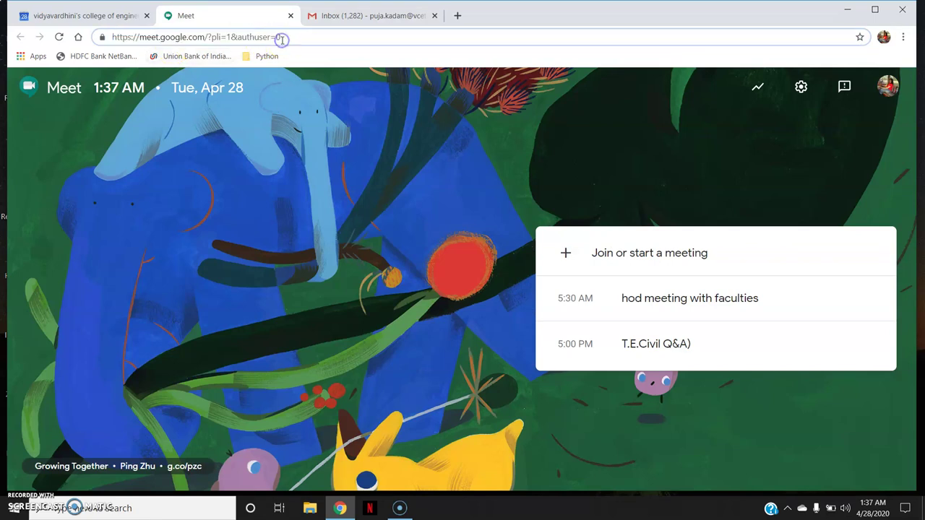
# Start a new meeting nicknamed 'departmentmeeting' and reach its pre-join preview.
pyautogui.click(618, 254)
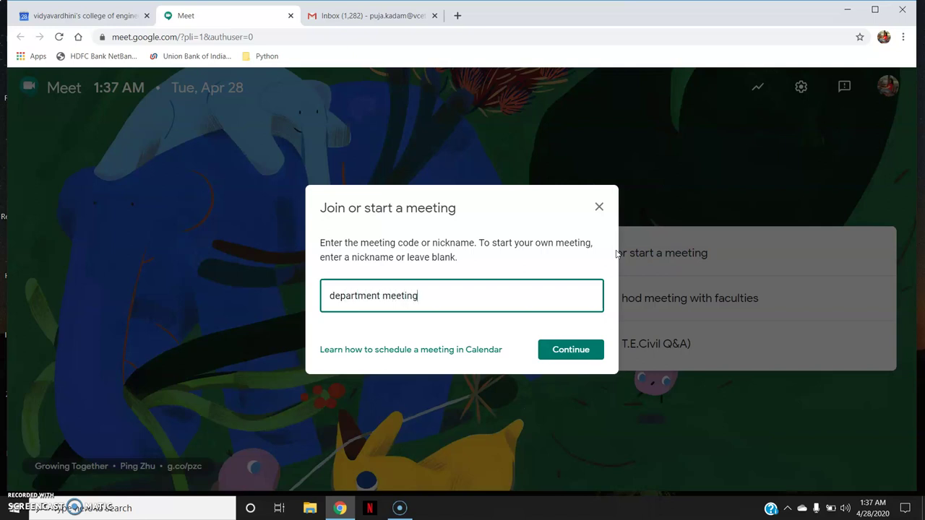
pyautogui.click(565, 347)
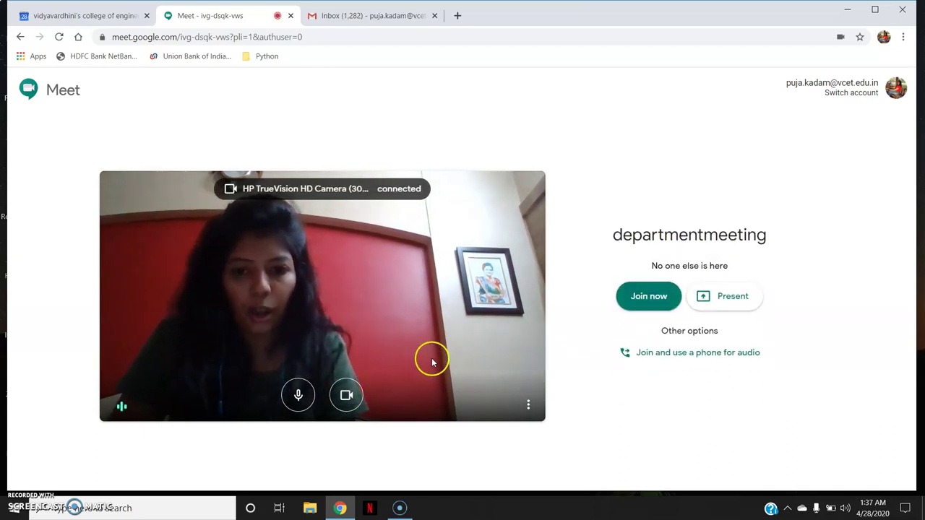
# Turn the camera off and reveal the phone dial-in number and PIN.
pyautogui.click(346, 395)
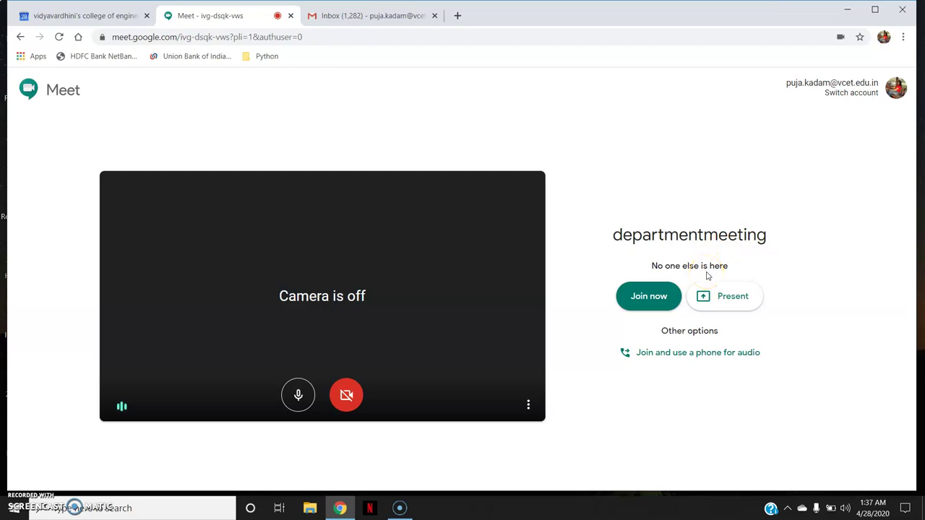
pyautogui.click(657, 299)
pyautogui.click(674, 354)
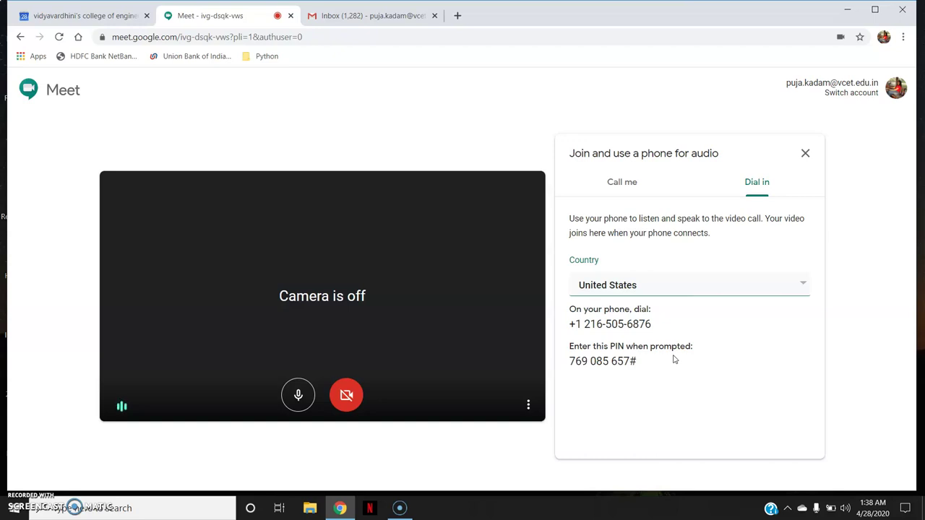
# Compare the Call me and Dial in phone-audio options and their country lists, then close the panel.
pyautogui.click(640, 187)
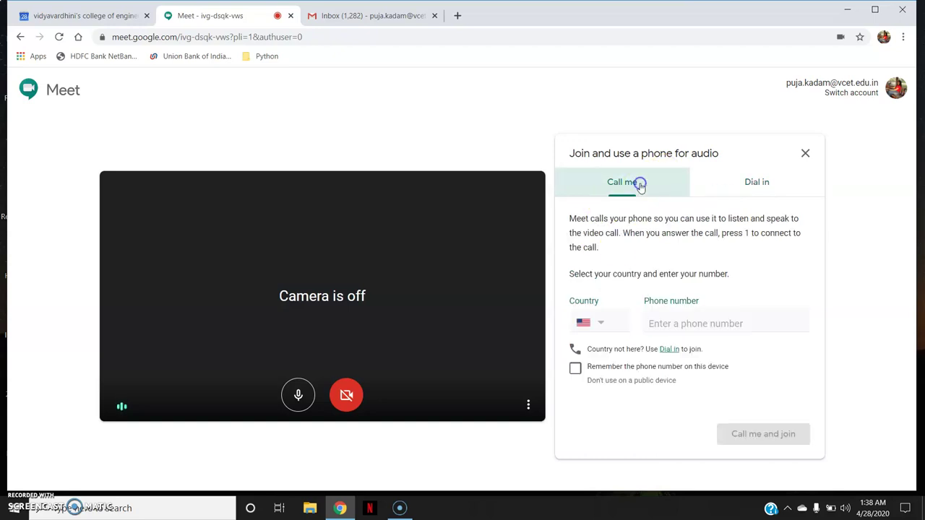
pyautogui.click(603, 322)
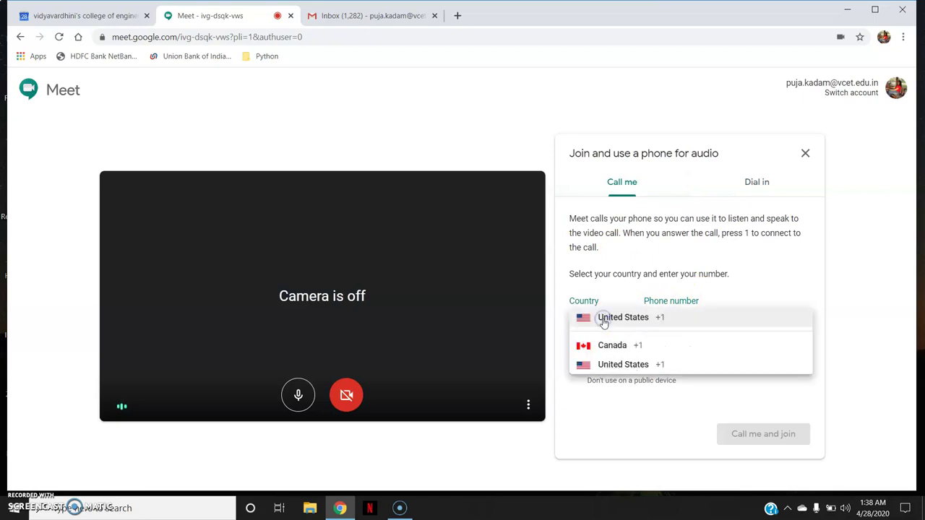
pyautogui.click(763, 182)
pyautogui.click(644, 290)
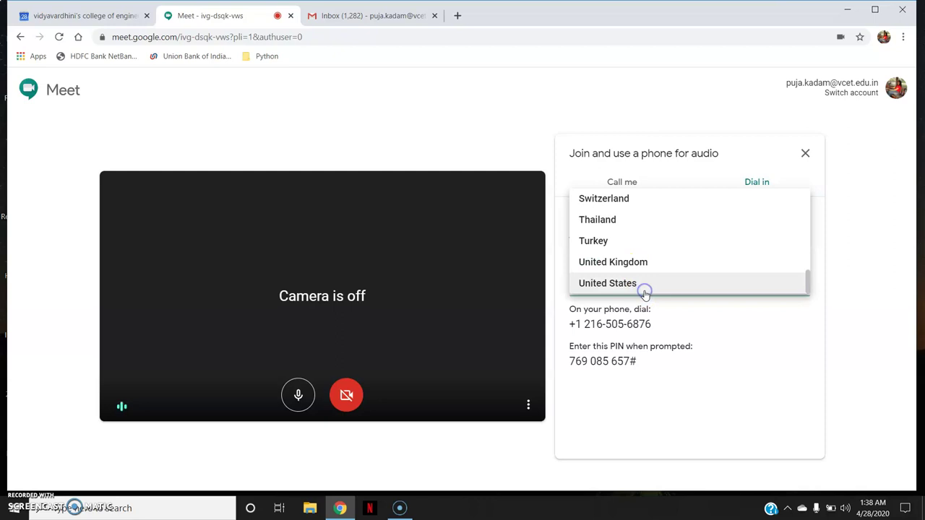
pyautogui.click(891, 228)
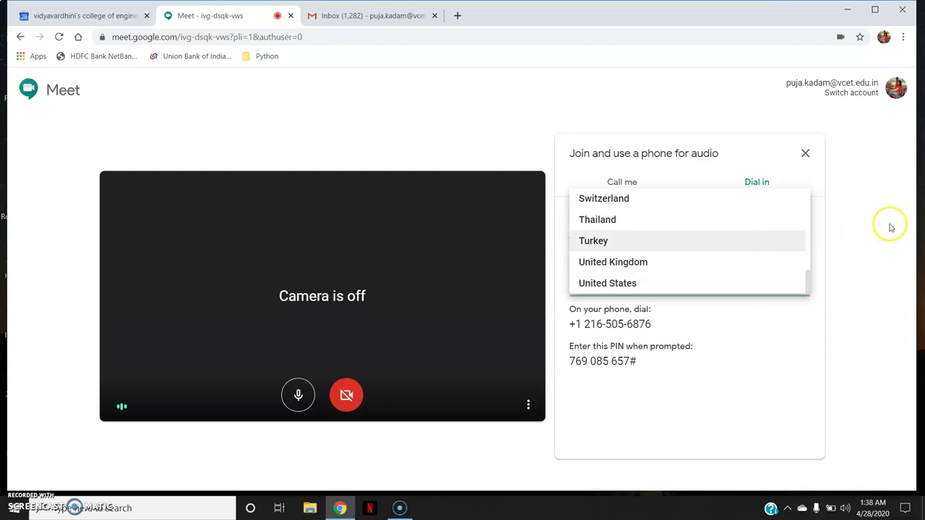
pyautogui.click(649, 185)
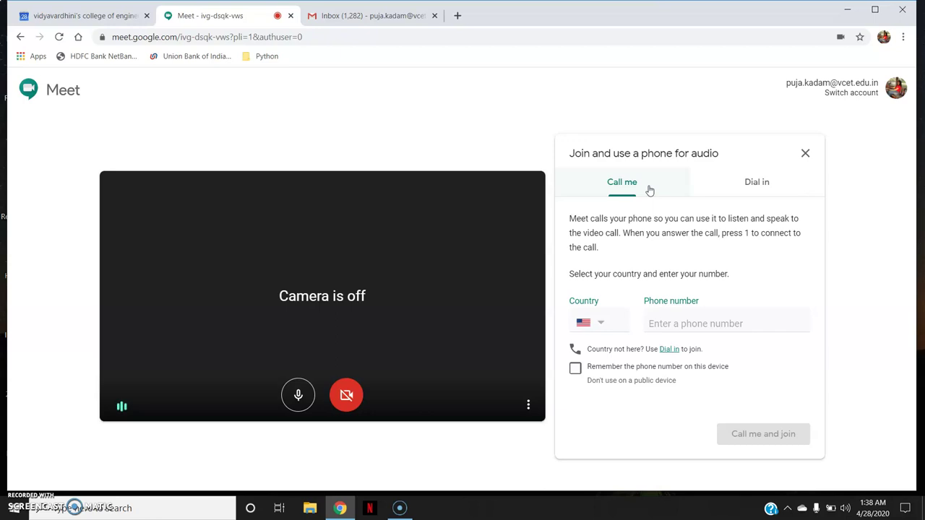
pyautogui.click(806, 157)
# Join the departmentmeeting call, copy its joining info, and bring up the Add people list.
pyautogui.click(634, 297)
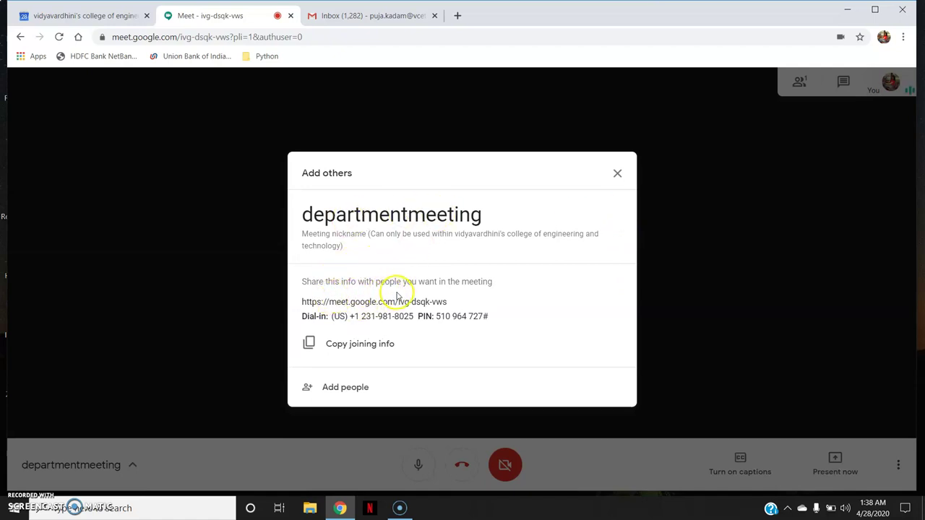
pyautogui.click(367, 345)
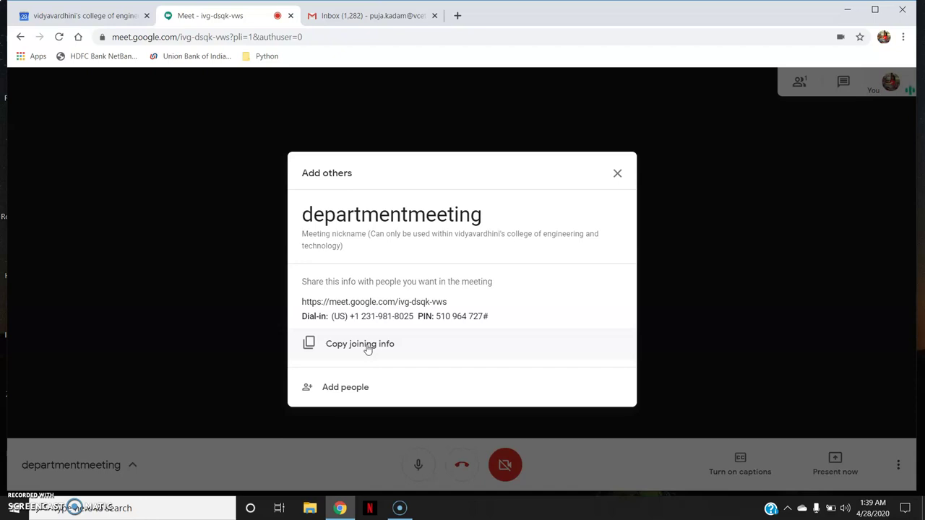
pyautogui.click(347, 390)
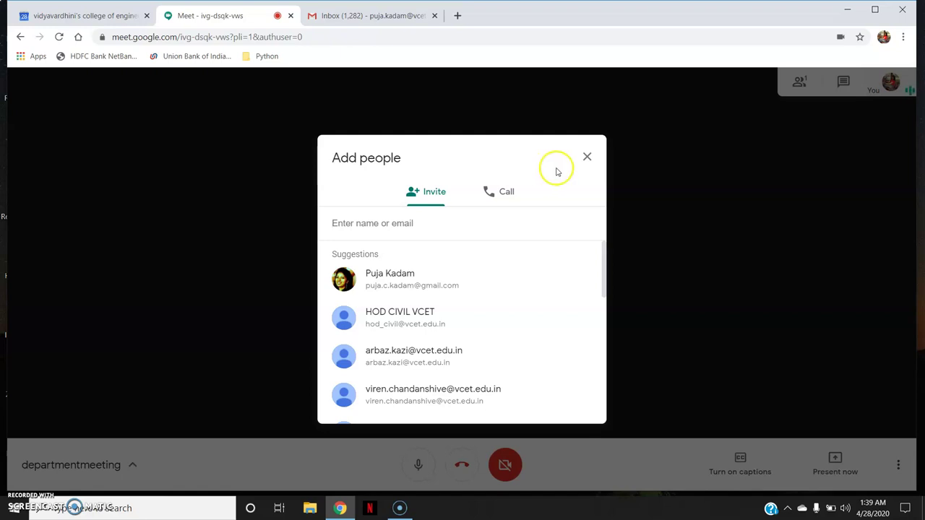
# Close the invite list, open the meeting details, and select the joining link.
pyautogui.click(587, 158)
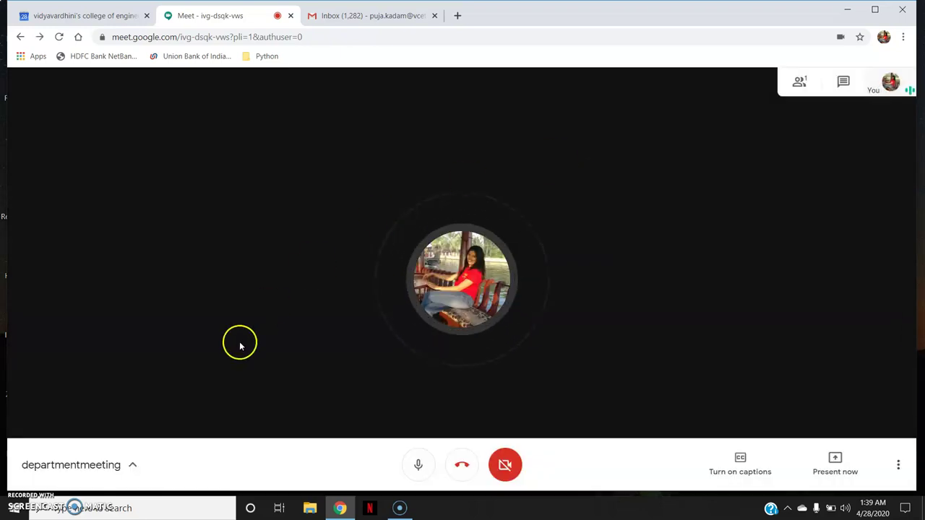
pyautogui.click(132, 468)
pyautogui.moveTo(32, 372); pyautogui.dragTo(188, 377)
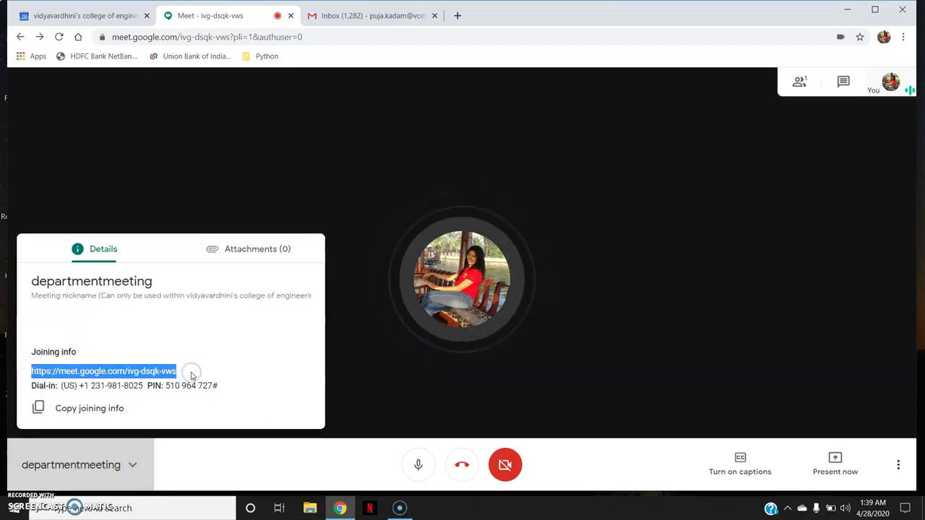